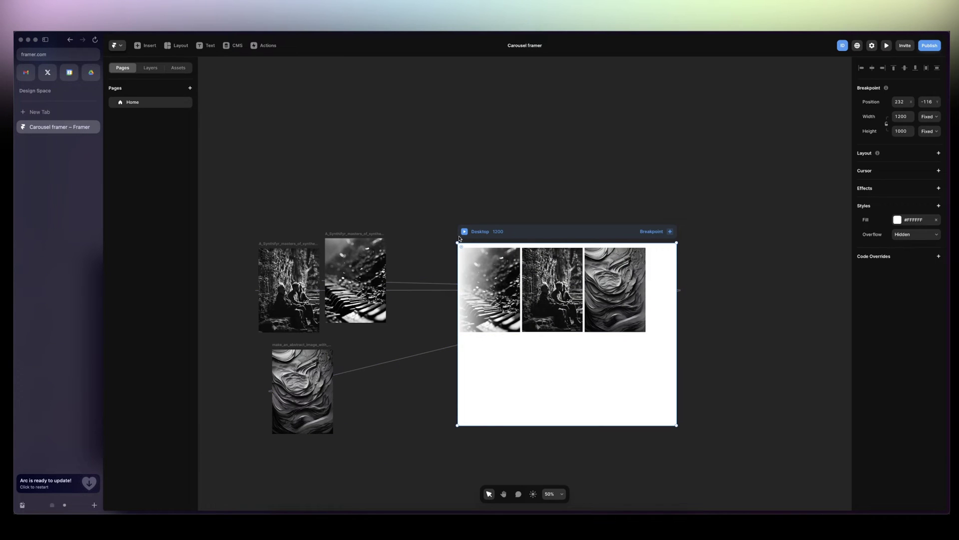
# Preview the existing carousel, then delete the old Ticker.
pyautogui.click(464, 231)
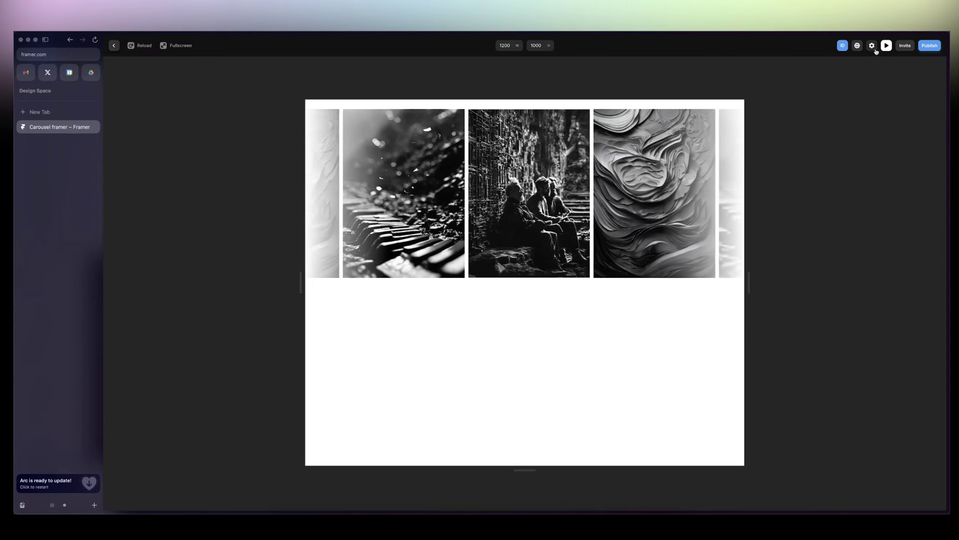
pyautogui.click(885, 45)
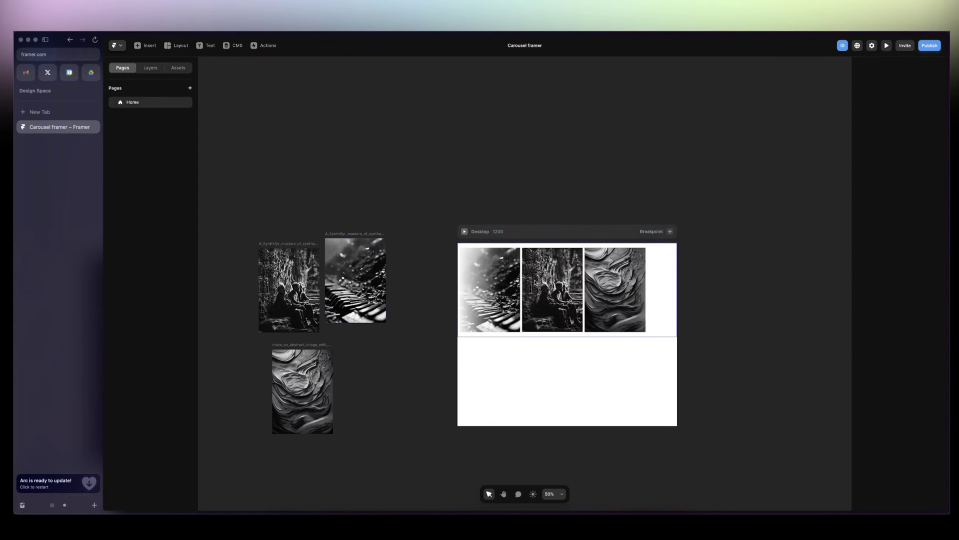
pyautogui.click(659, 289)
pyautogui.press('Delete')
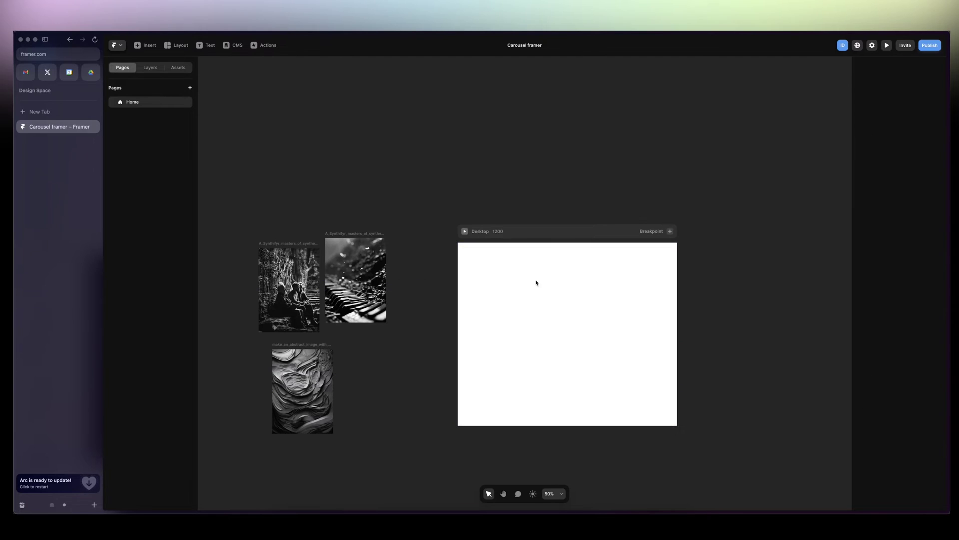
# Insert a new Ticker at the Desktop frame's top-left, spanning the 1200 width.
pyautogui.click(142, 46)
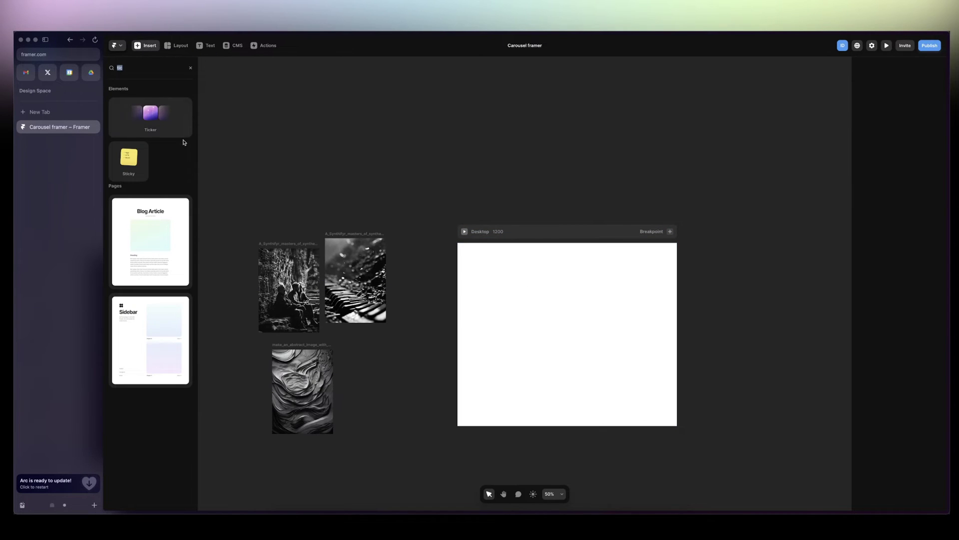
pyautogui.click(157, 115)
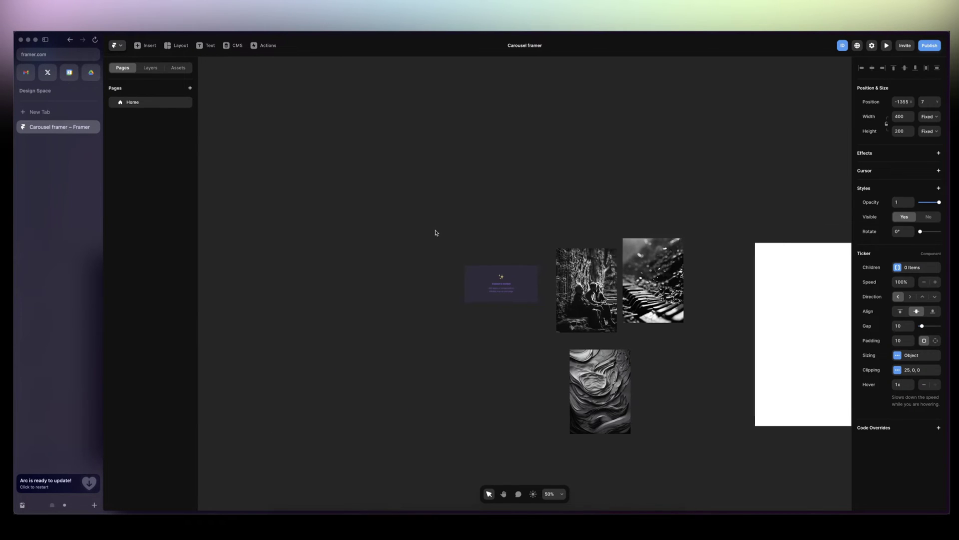
pyautogui.moveTo(524, 284)
pyautogui.mouseDown()
pyautogui.moveTo(774, 281)
pyautogui.moveTo(759, 276)
pyautogui.mouseUp()
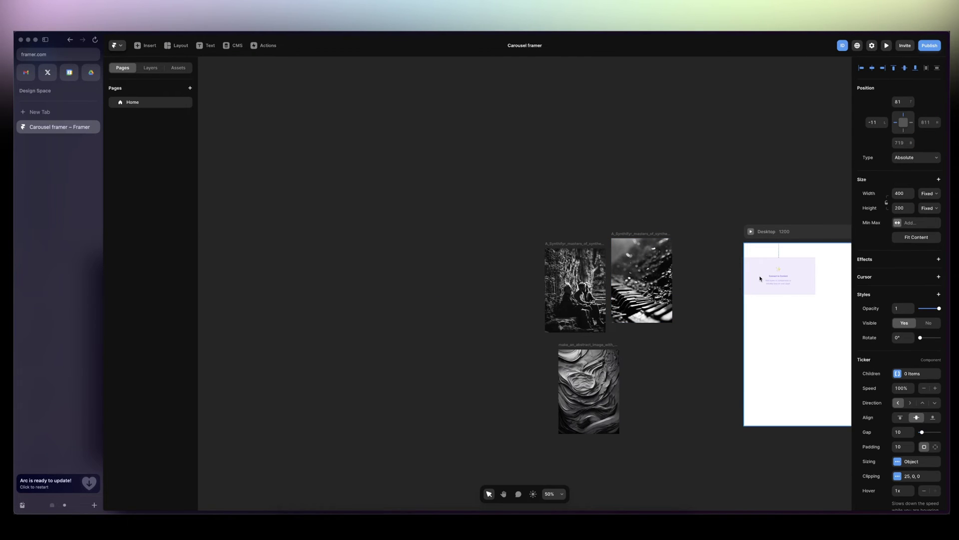
pyautogui.hscroll(10, 759, 276)
pyautogui.moveTo(385, 279)
pyautogui.mouseDown()
pyautogui.moveTo(385, 264)
pyautogui.moveTo(584, 339)
pyautogui.mouseUp()
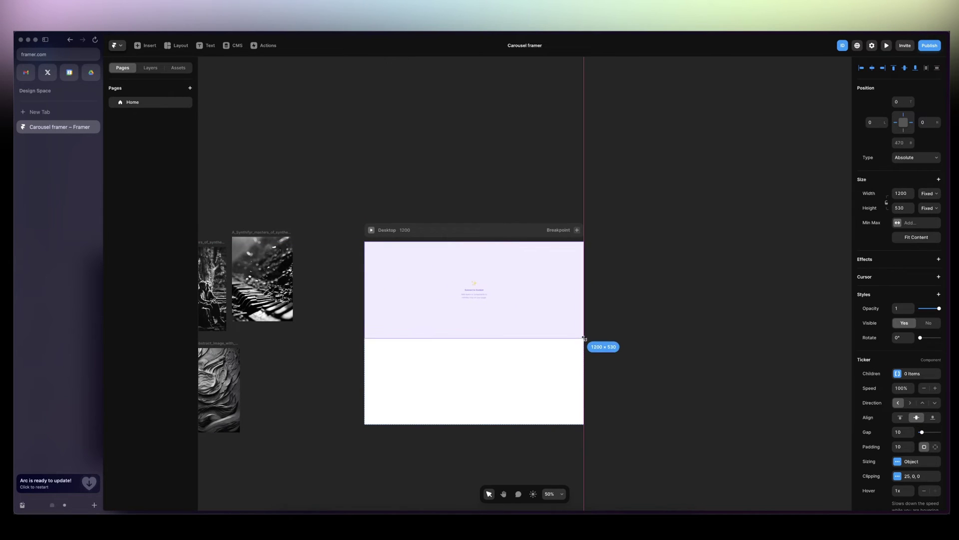
# Set the Ticker's Height to 450 from the Layers panel.
pyautogui.click(150, 67)
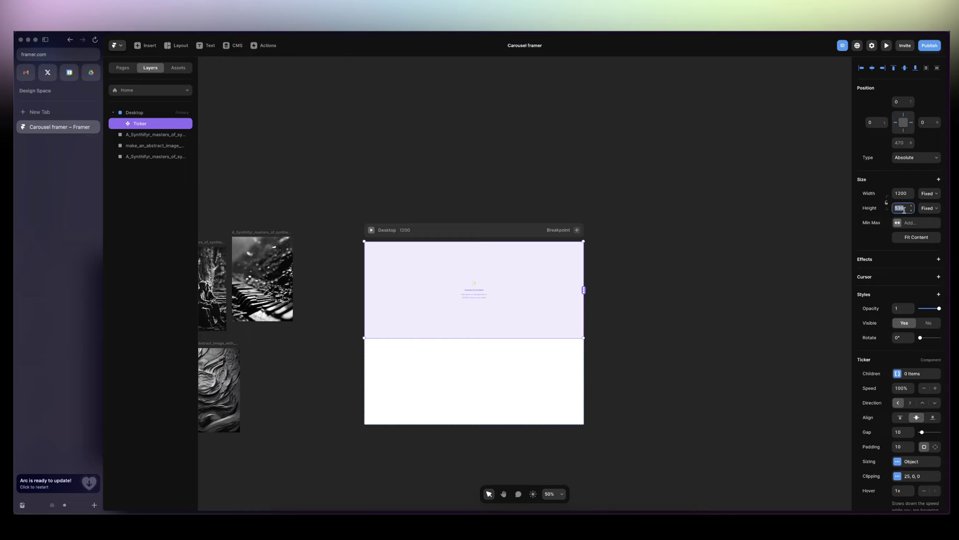
pyautogui.write('45')
pyautogui.write('0')
pyautogui.press('Return')
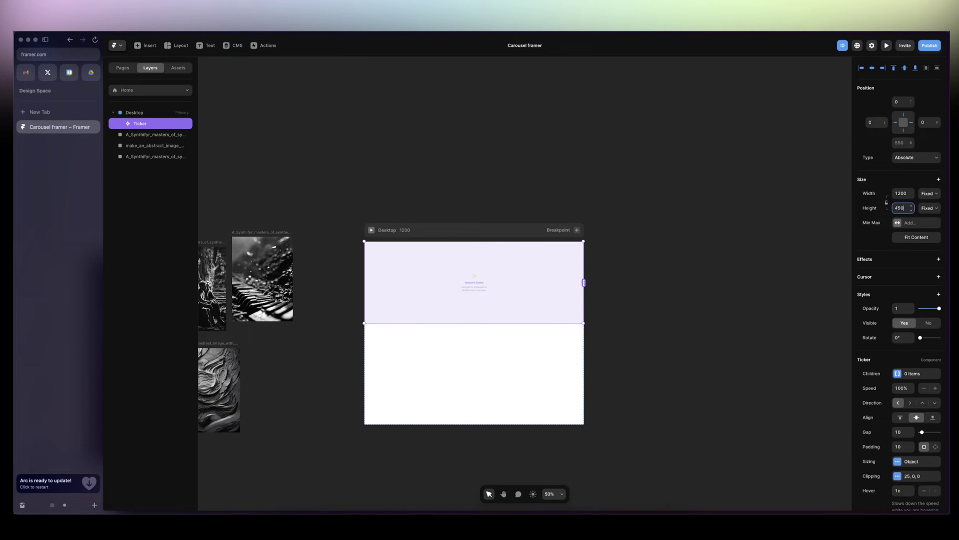
pyautogui.click(536, 284)
pyautogui.hscroll(-3, 535, 284)
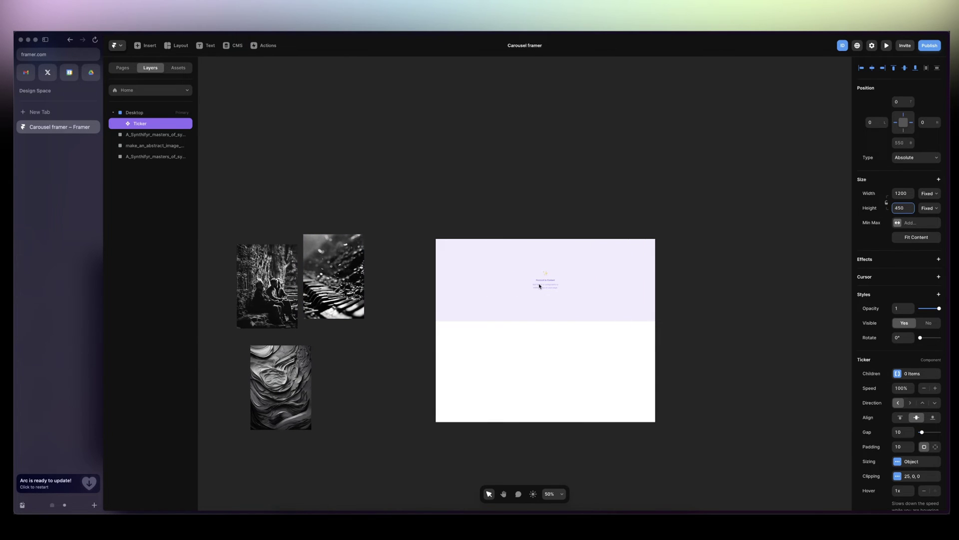
# Link the piano, people-by-the-tree and abstract images into the Ticker, then preview it.
pyautogui.moveTo(655, 280); pyautogui.dragTo(334, 277)
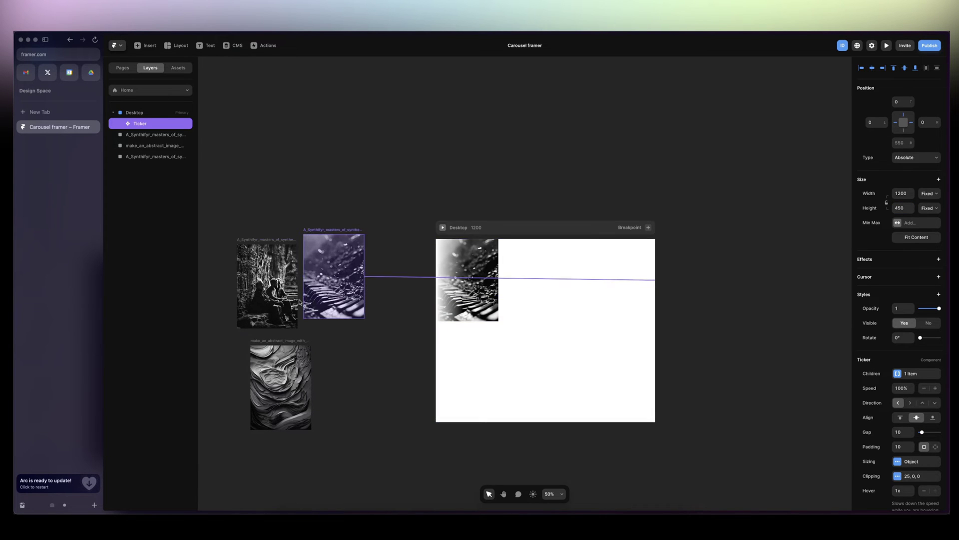
pyautogui.moveTo(655, 281); pyautogui.dragTo(266, 284)
pyautogui.moveTo(655, 282); pyautogui.dragTo(247, 386)
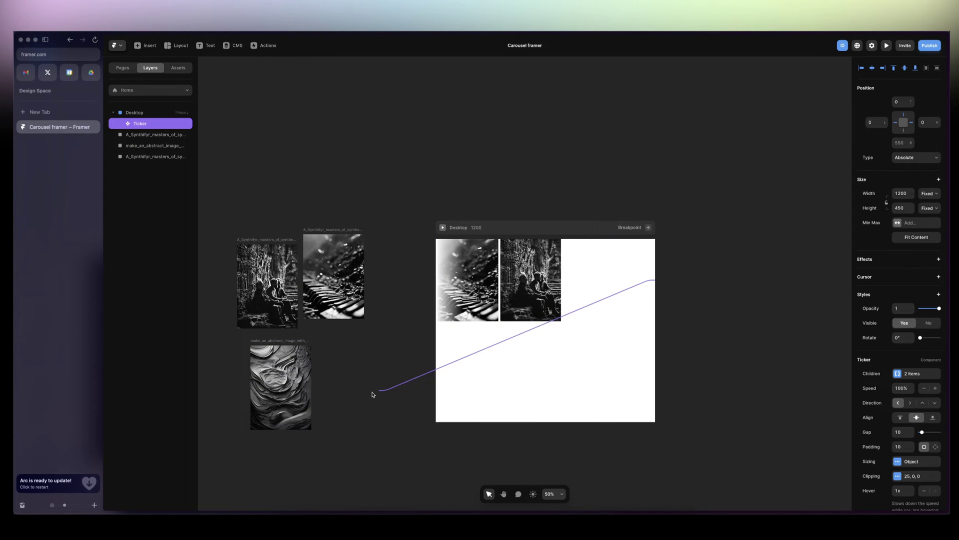
pyautogui.moveTo(656, 281); pyautogui.dragTo(280, 382)
pyautogui.hotkey('ctrl', 'p')
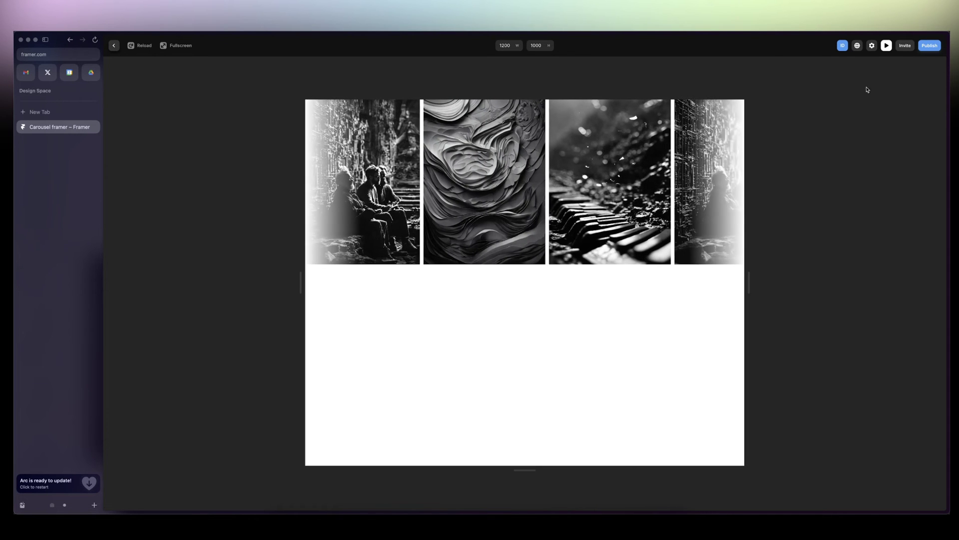
# Narrow the Ticker to a 356-wide column at the frame's right edge.
pyautogui.click(887, 46)
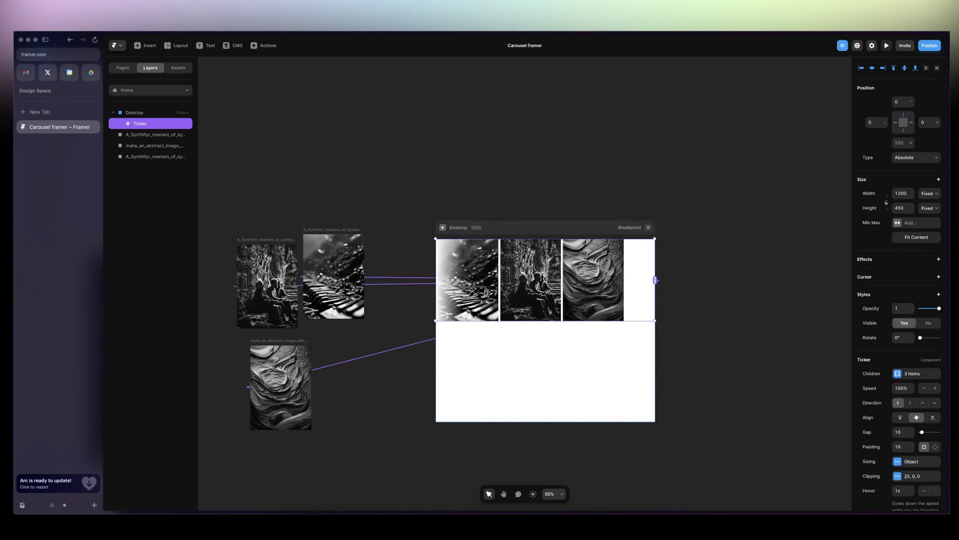
pyautogui.moveTo(437, 315); pyautogui.dragTo(571, 317)
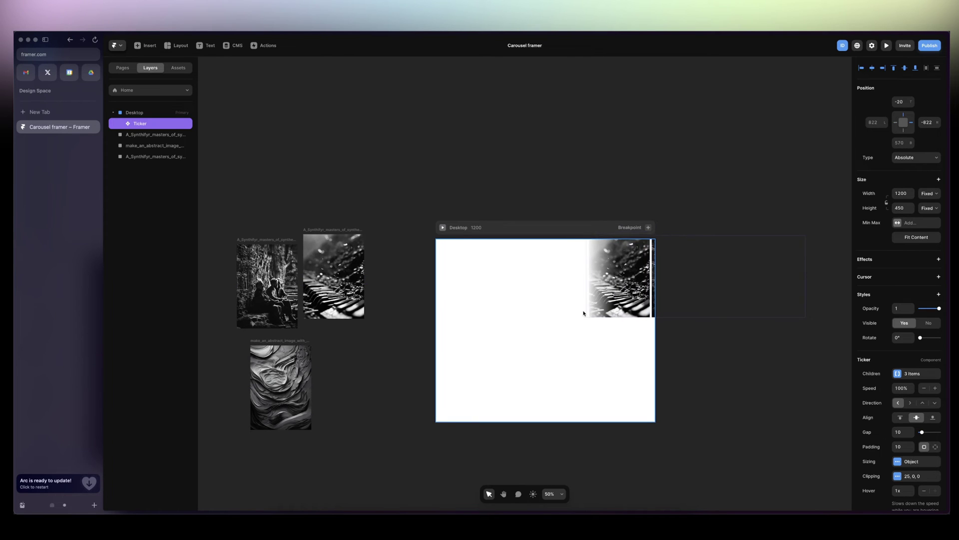
pyautogui.hotkey('ctrl', 'z')
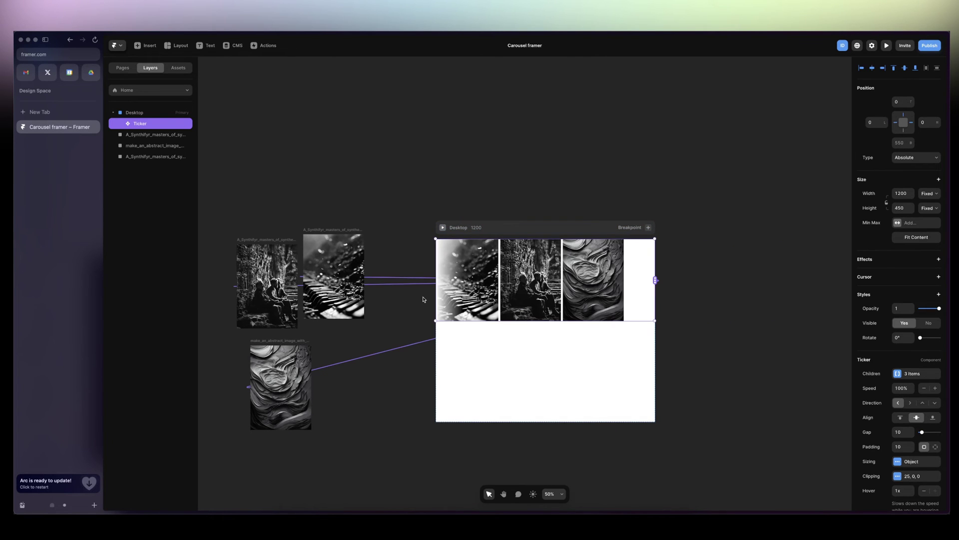
pyautogui.moveTo(437, 285); pyautogui.dragTo(590, 282)
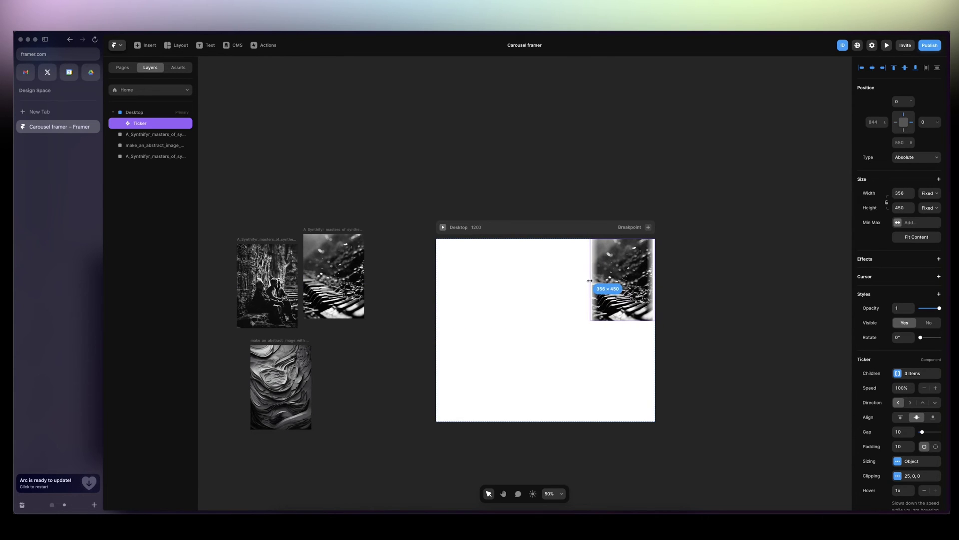
# Set the Ticker height to 100vh and preview the column.
pyautogui.moveTo(634, 323); pyautogui.dragTo(634, 421)
pyautogui.write('100vh')
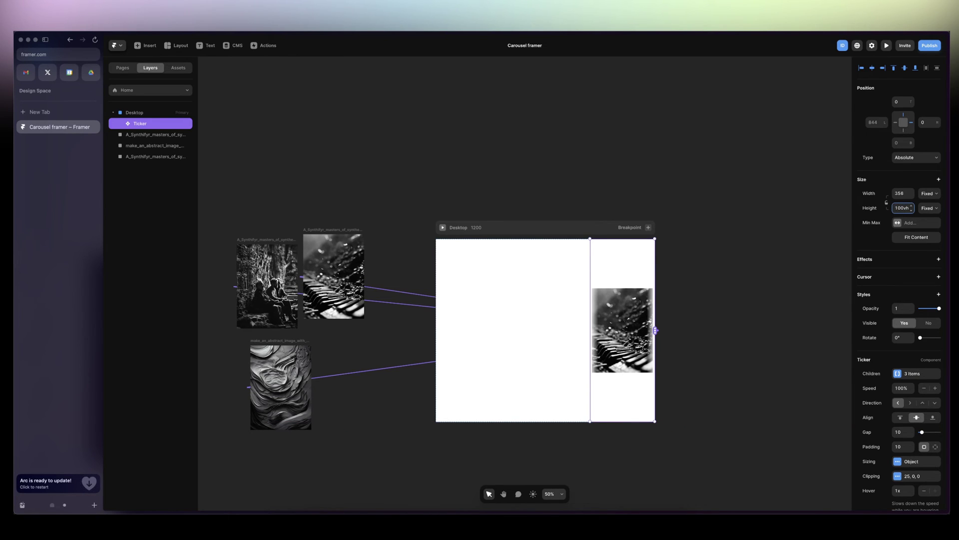
pyautogui.press('Return')
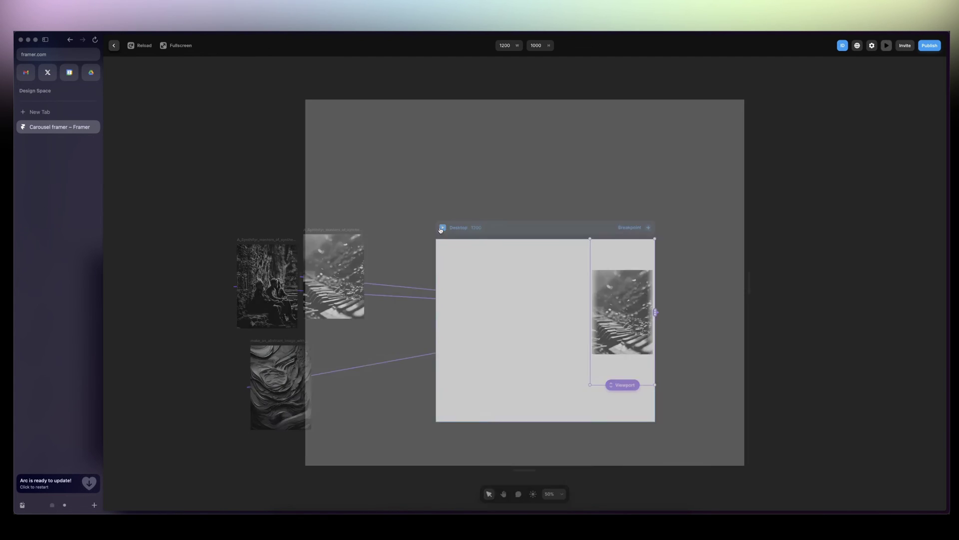
pyautogui.click(441, 227)
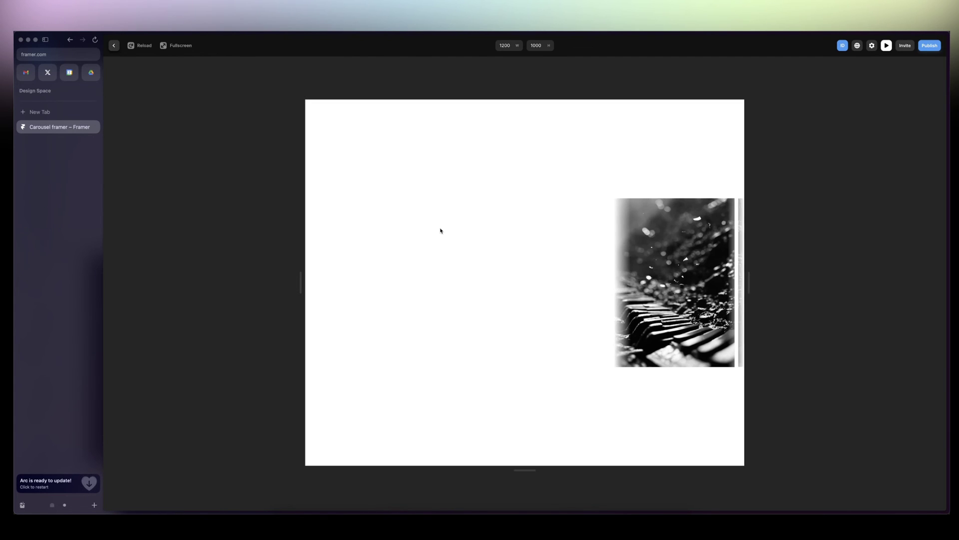
# Switch the Ticker Direction to vertical, extend it downward, and preview the scrolling.
pyautogui.click(114, 45)
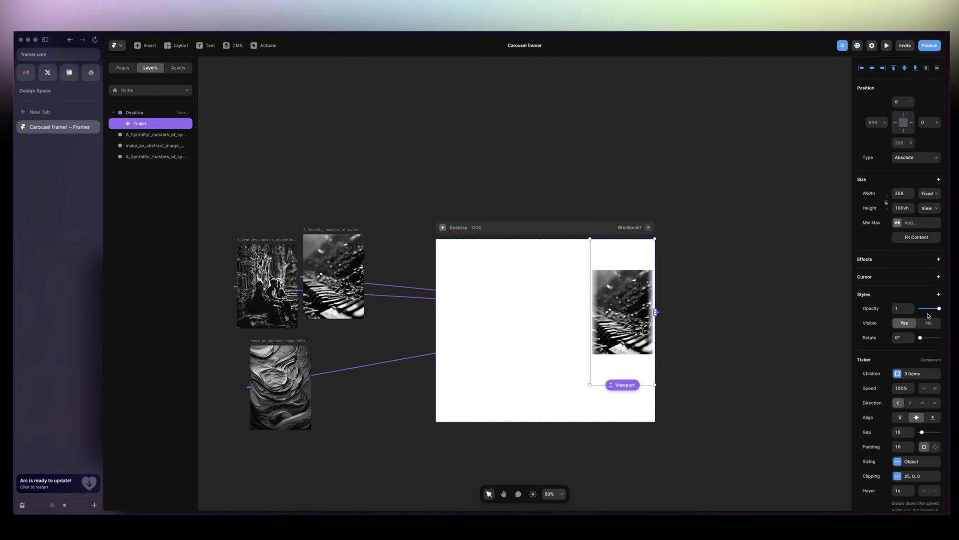
pyautogui.click(935, 403)
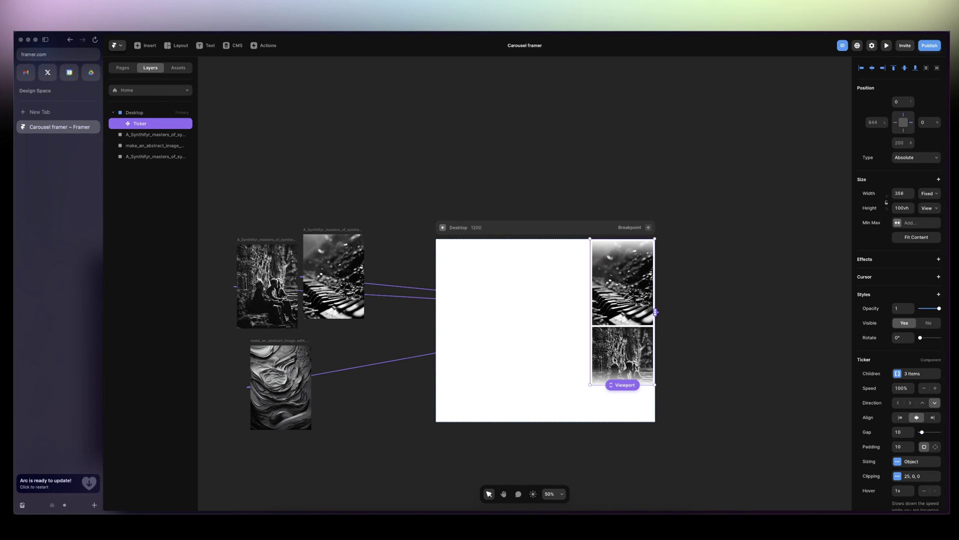
pyautogui.moveTo(616, 384); pyautogui.dragTo(618, 421)
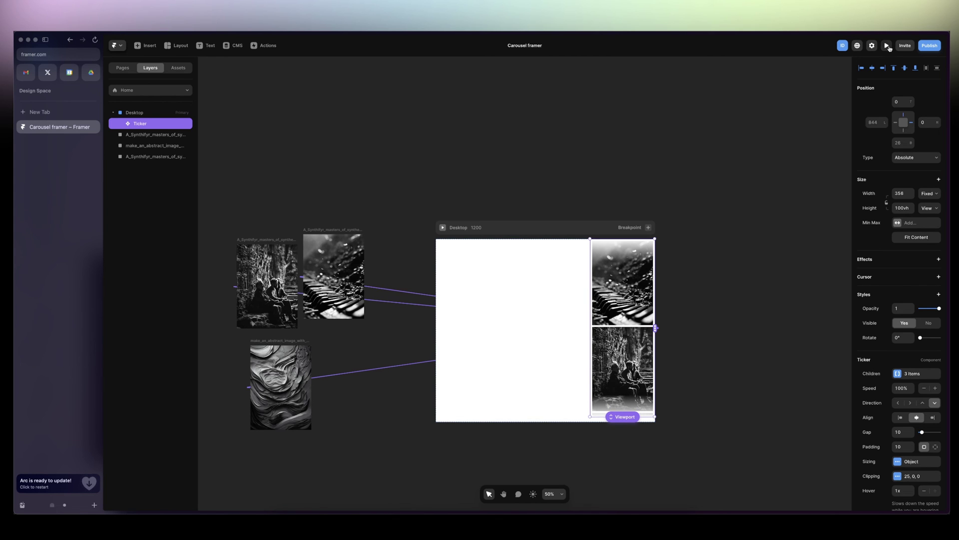
pyautogui.click(887, 47)
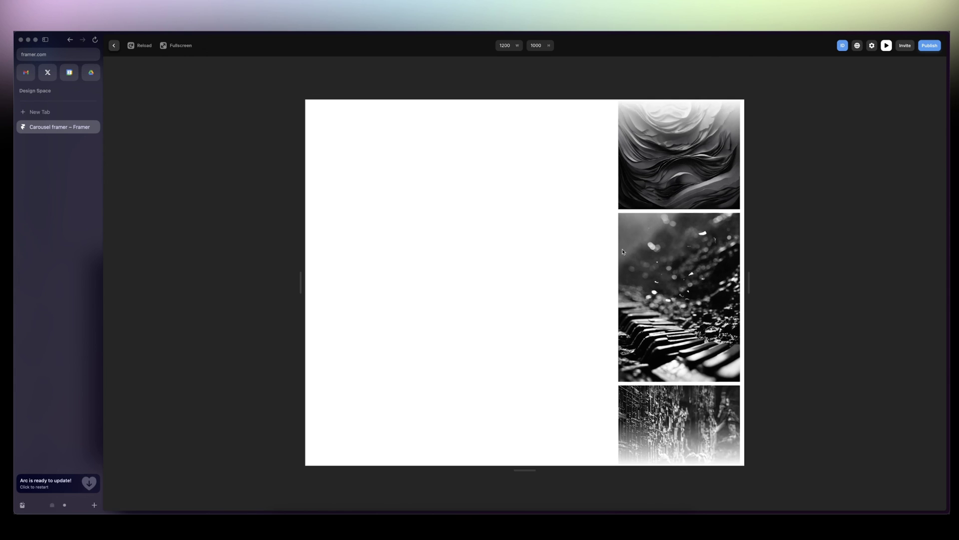
pyautogui.click(113, 46)
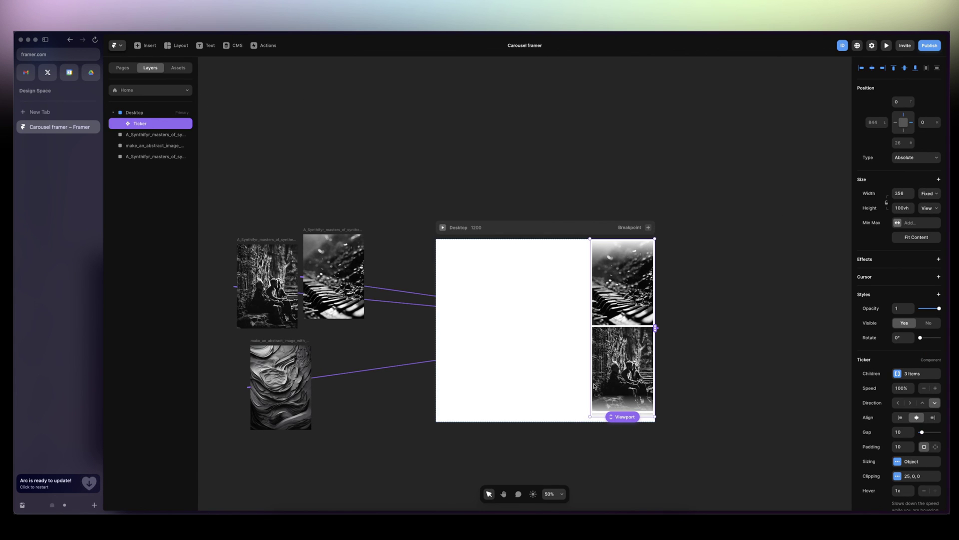